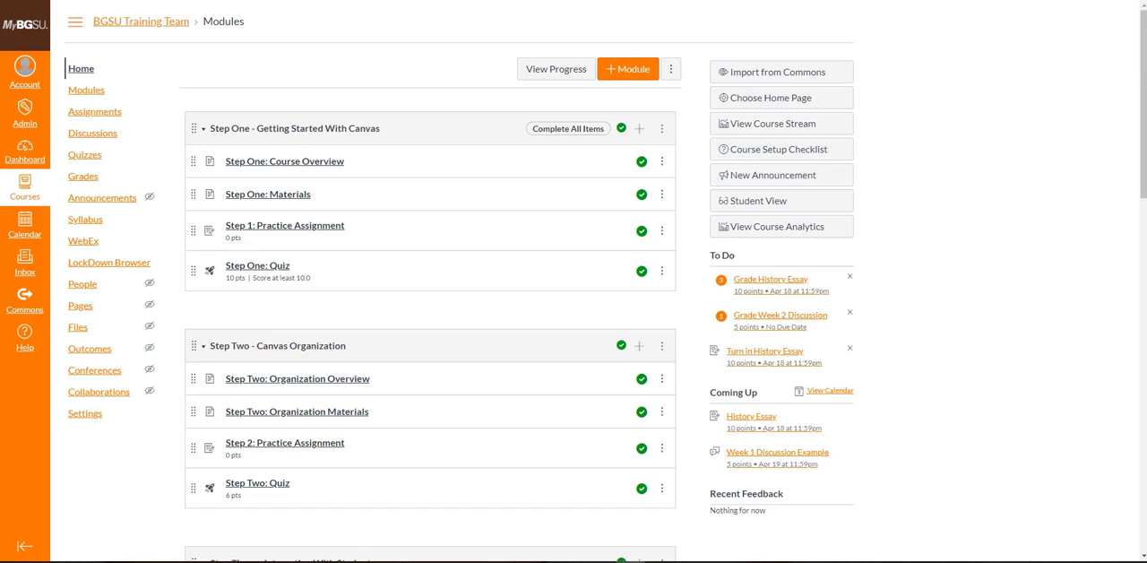
# Open the History Essay assignment from the course's assignments and launch its submissions in SpeedGrader.
pyautogui.click(95, 117)
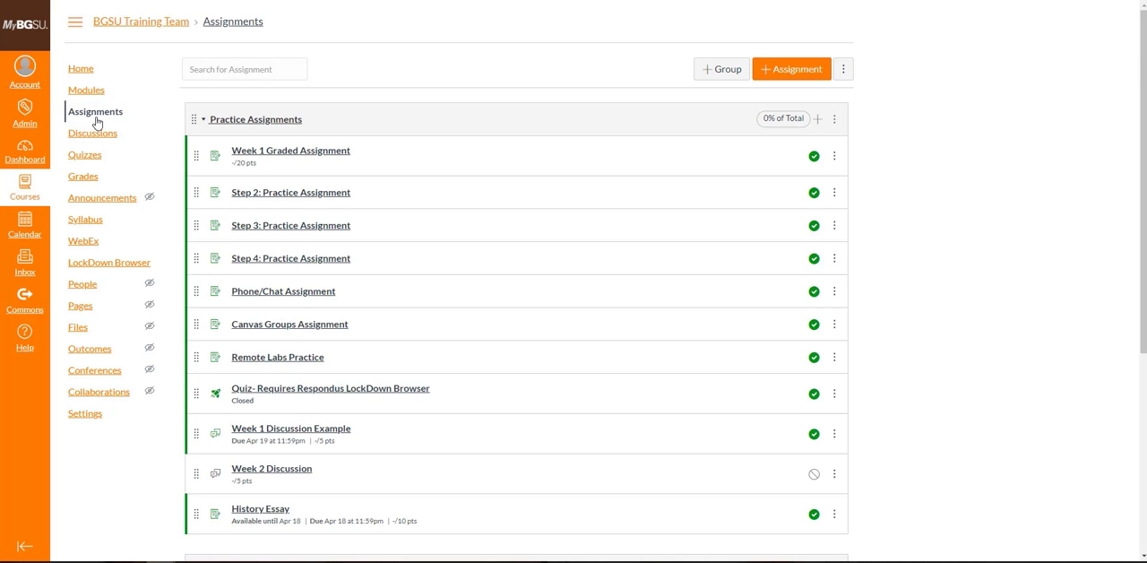
pyautogui.scroll(-4, 268, 185)
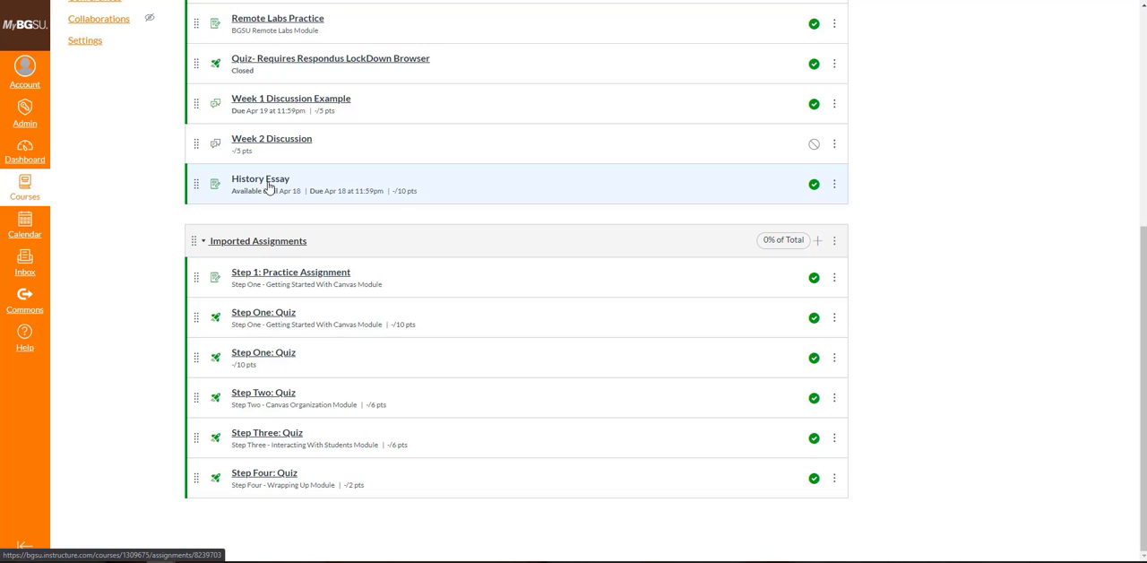
pyautogui.click(269, 186)
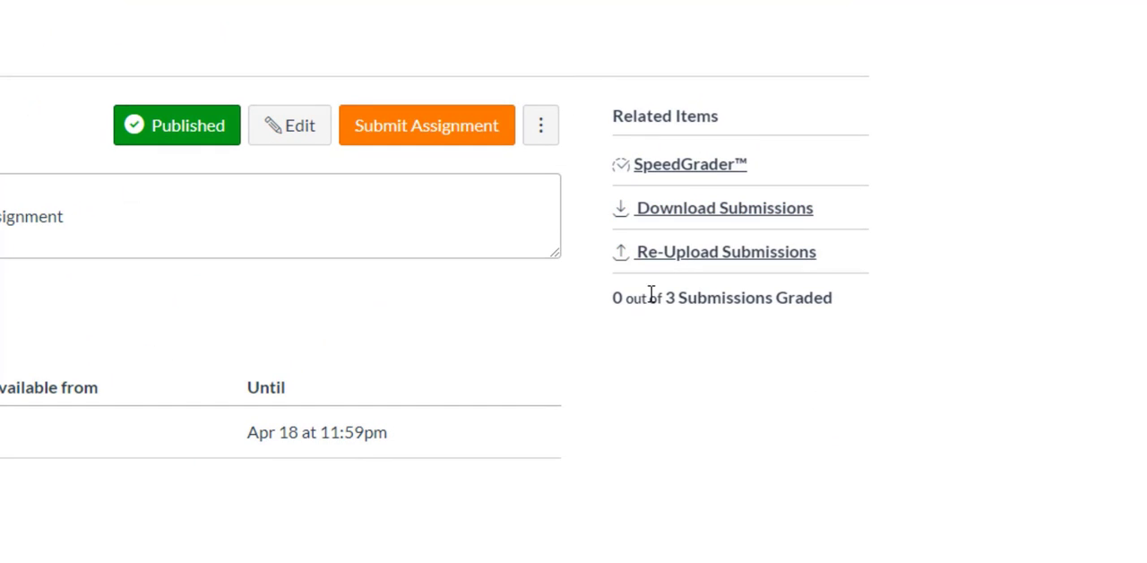
pyautogui.click(671, 170)
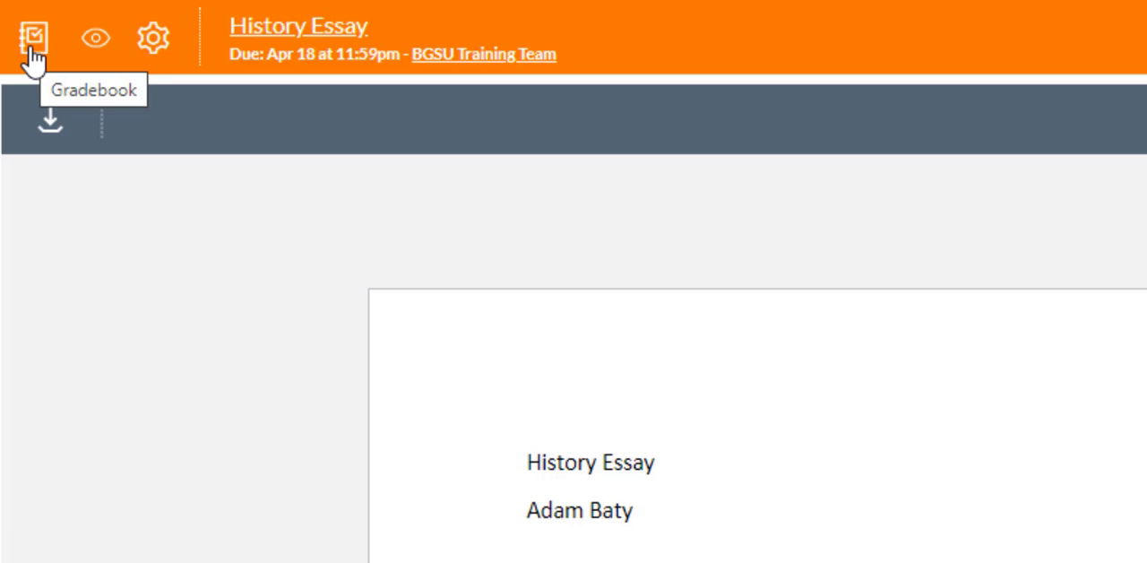
# Hide the History Essay grades from students in all sections.
pyautogui.click(107, 52)
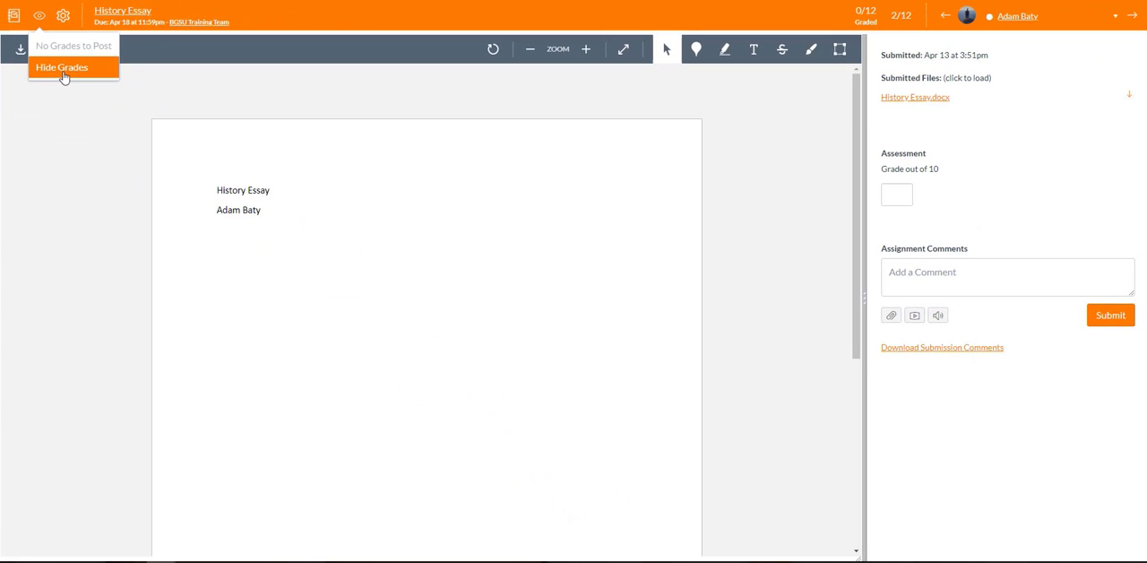
pyautogui.click(63, 77)
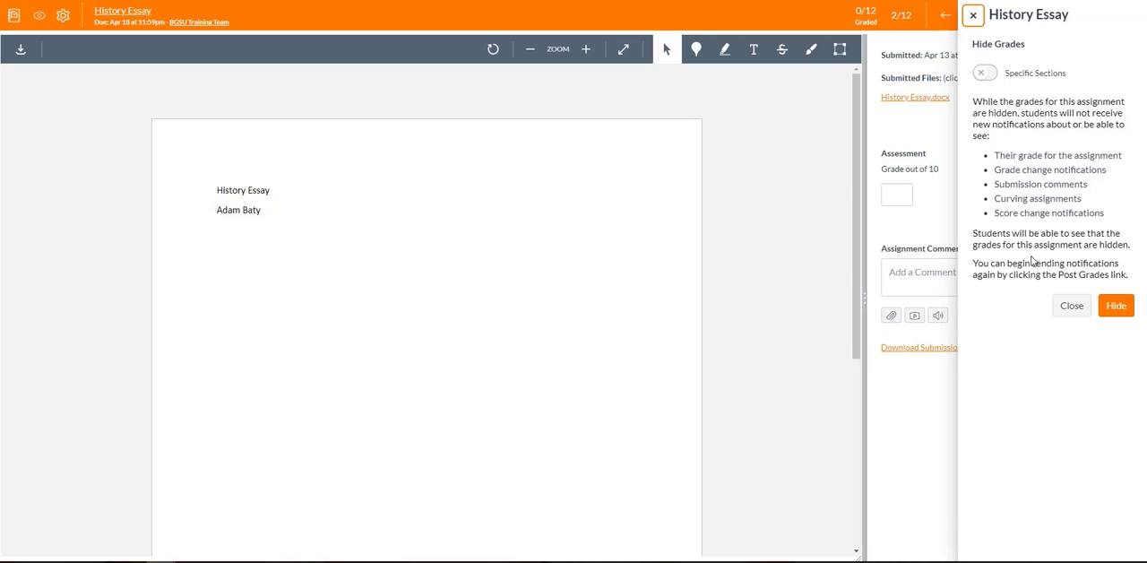
pyautogui.click(1119, 312)
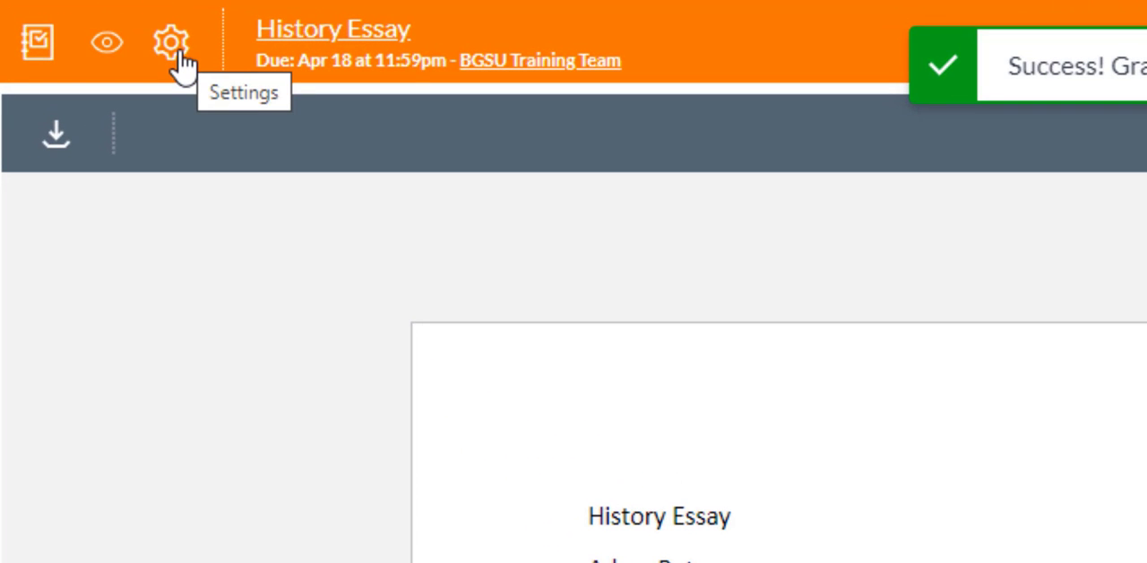
# Set the SpeedGrader options to sort the student list by submission status, keep student names unhidden, and save the settings.
pyautogui.click(171, 45)
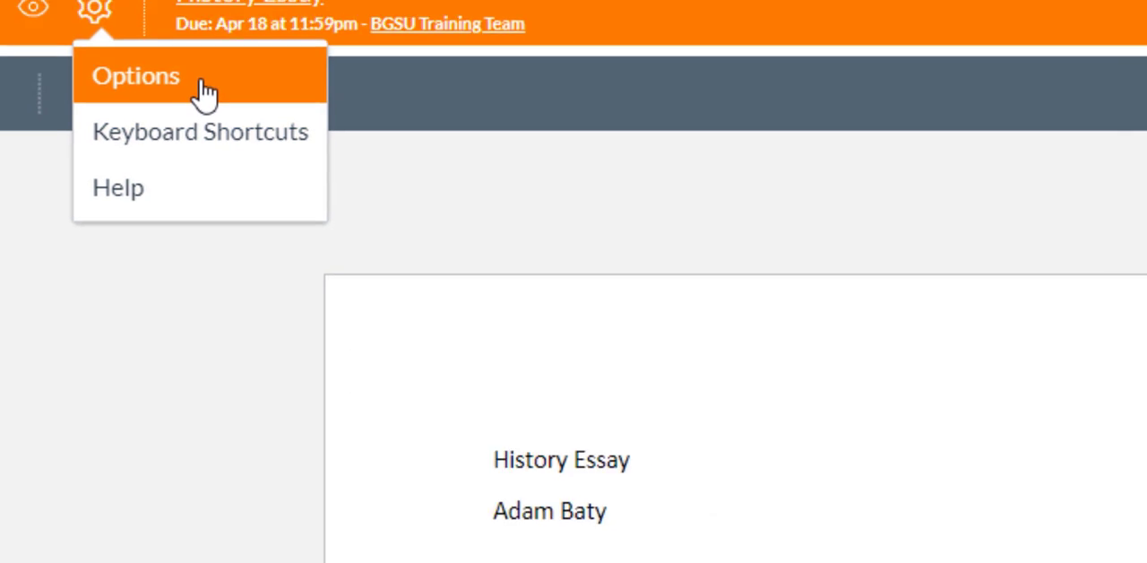
pyautogui.click(274, 121)
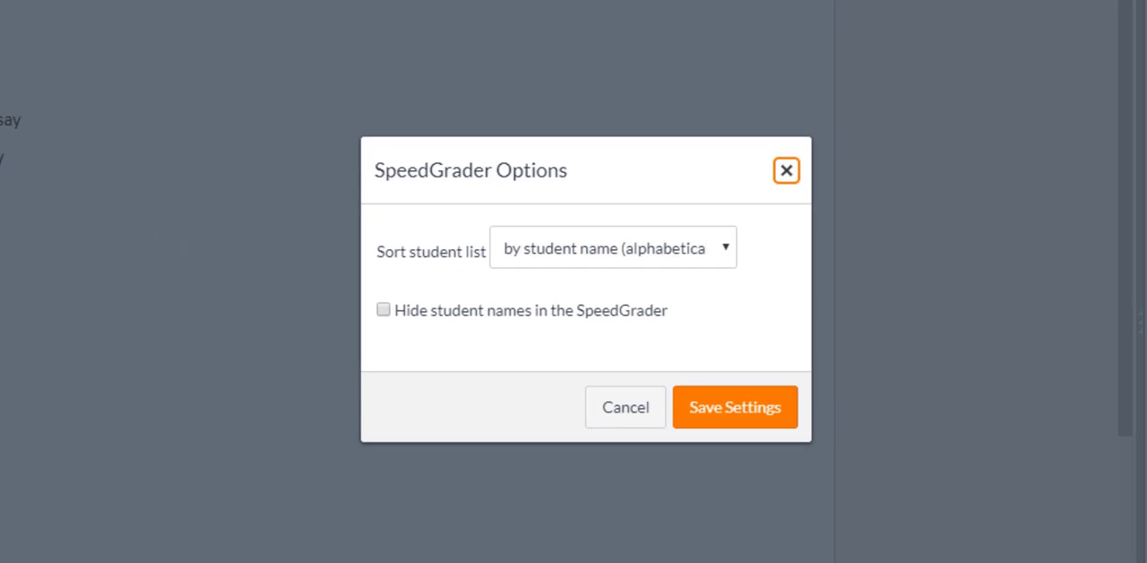
pyautogui.click(725, 249)
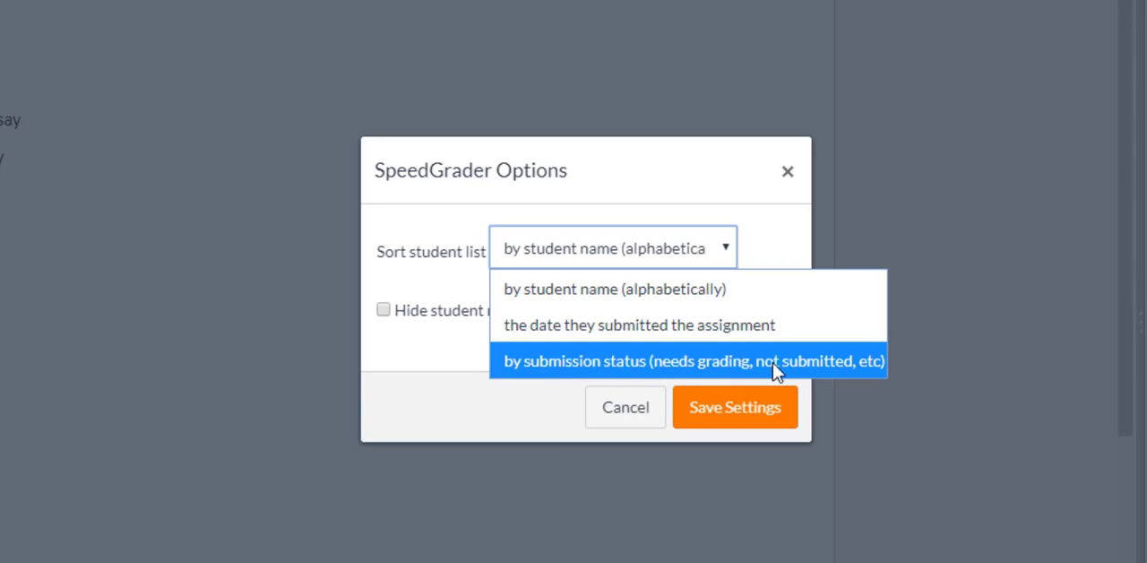
pyautogui.click(673, 365)
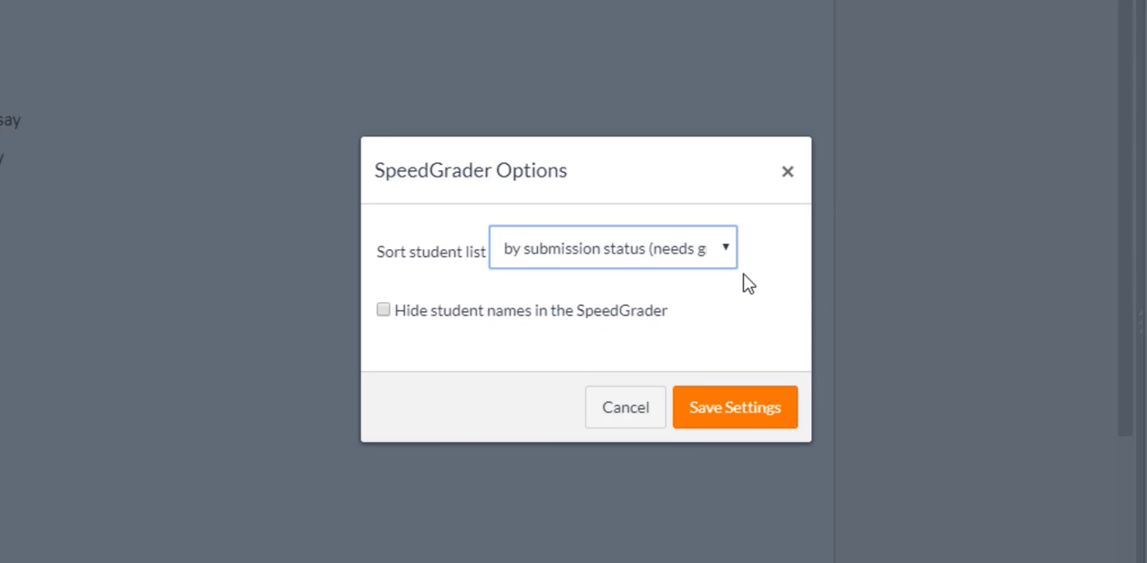
pyautogui.click(384, 313)
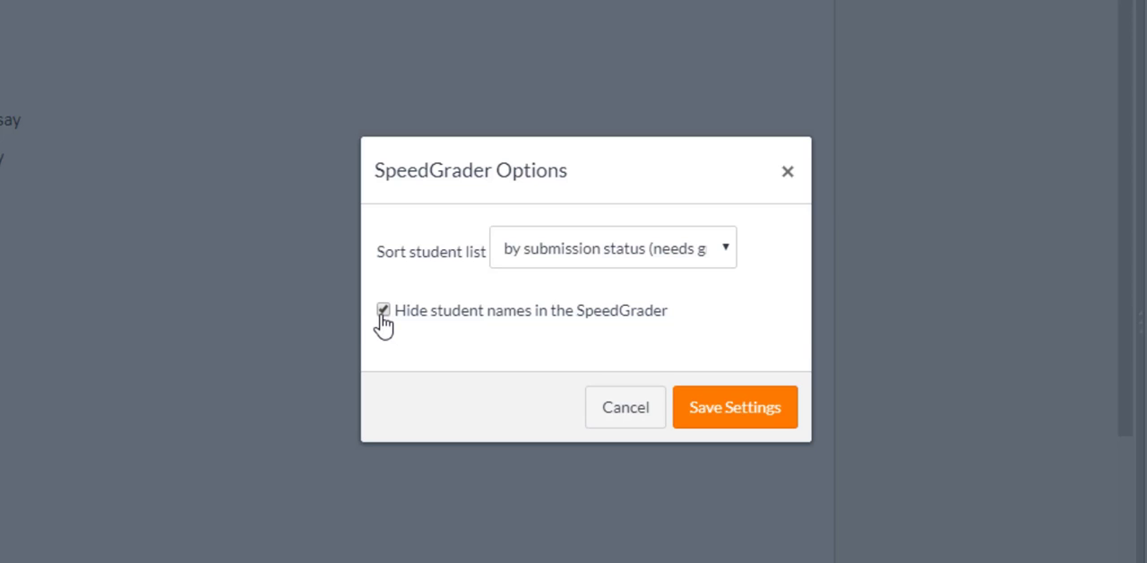
pyautogui.click(383, 310)
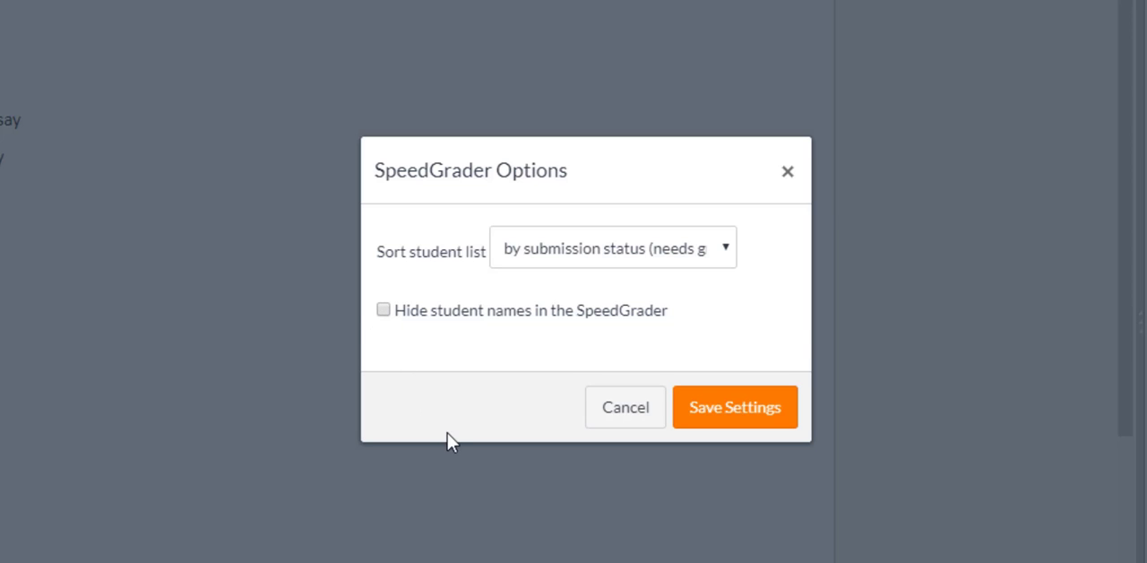
pyautogui.click(781, 418)
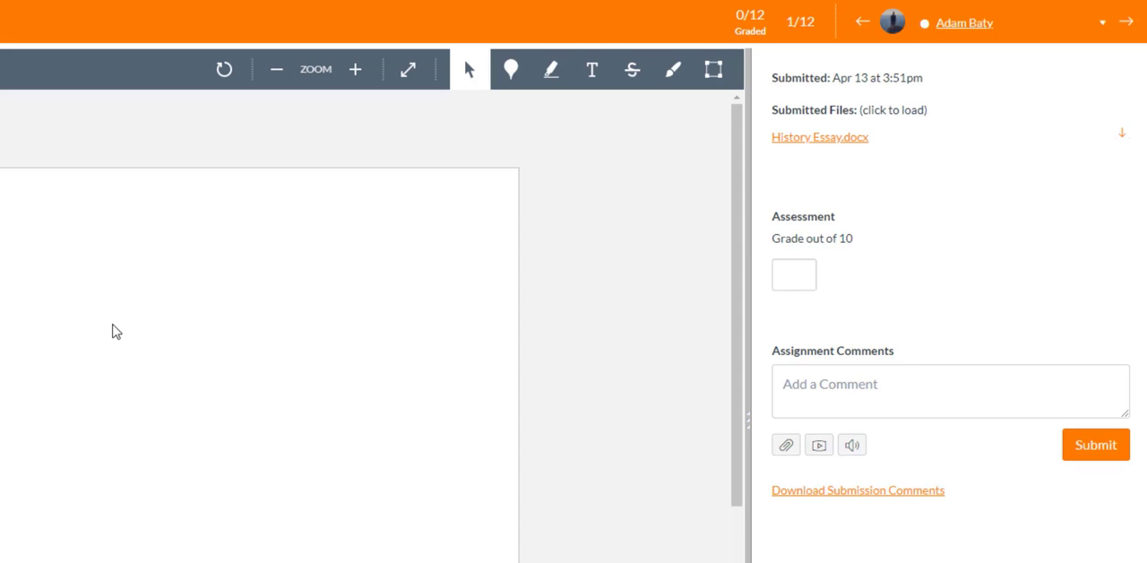
# Look through the whole student list and the submission status of each student, then close the list.
pyautogui.click(1096, 30)
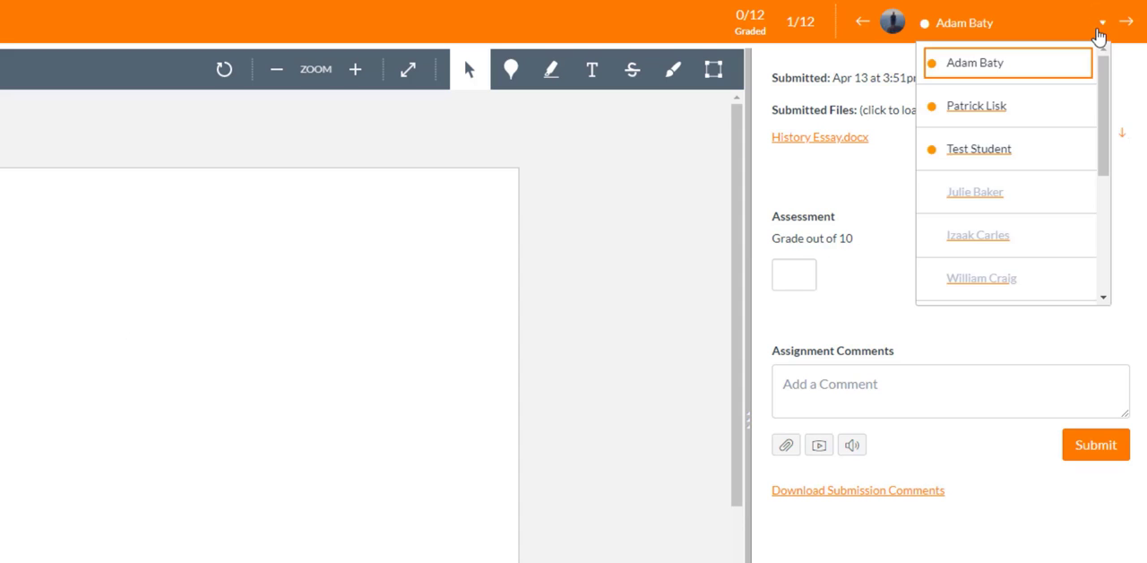
pyautogui.moveTo(1102, 72); pyautogui.dragTo(1115, 194)
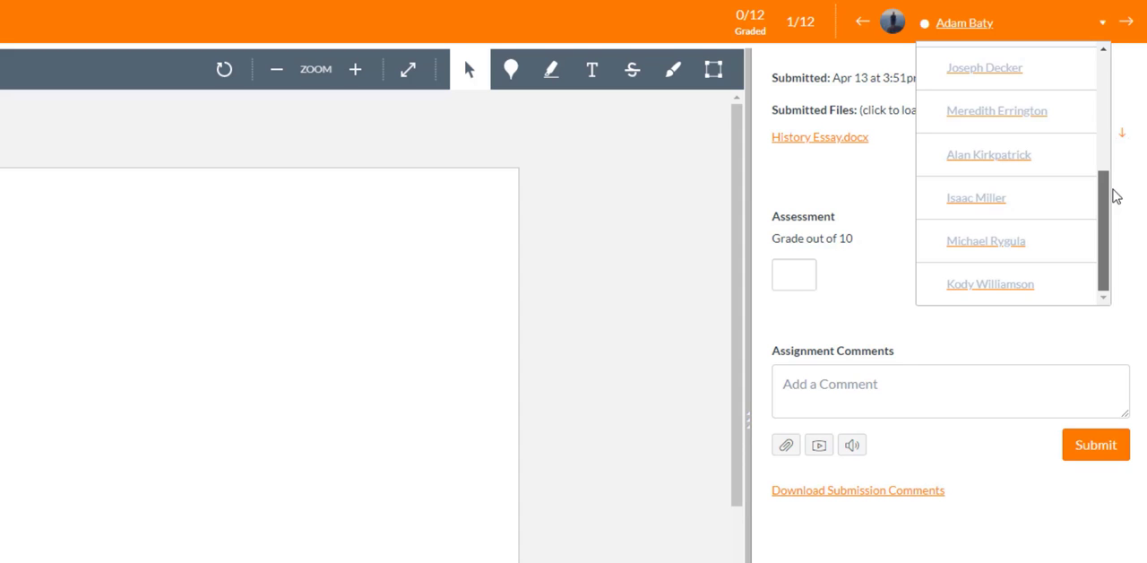
pyautogui.moveTo(1116, 196); pyautogui.dragTo(1120, 66)
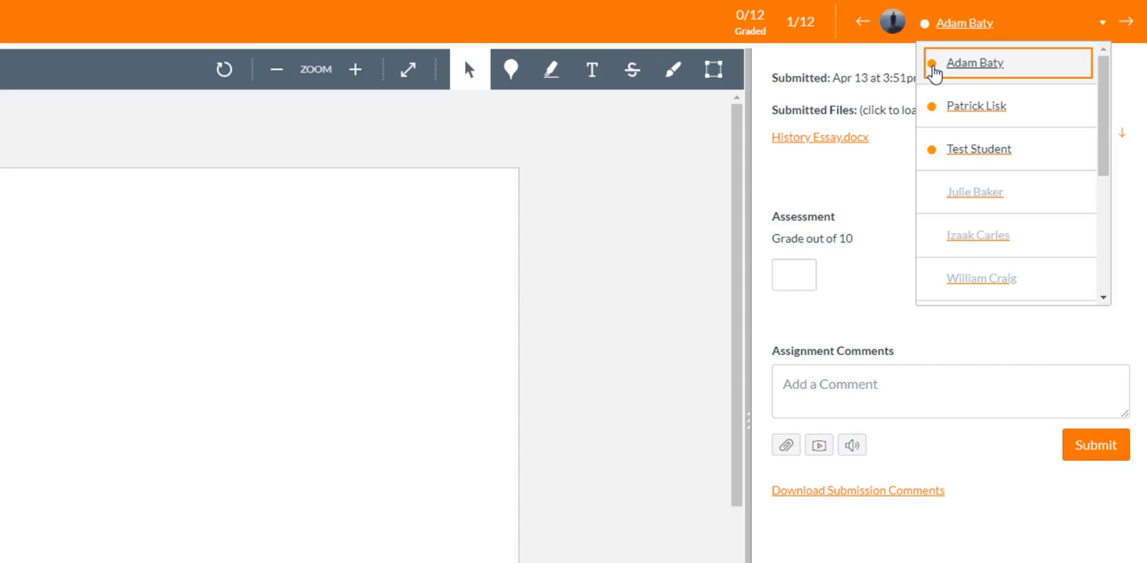
pyautogui.scroll(-2, 1067, 106)
pyautogui.scroll(-2, 1070, 215)
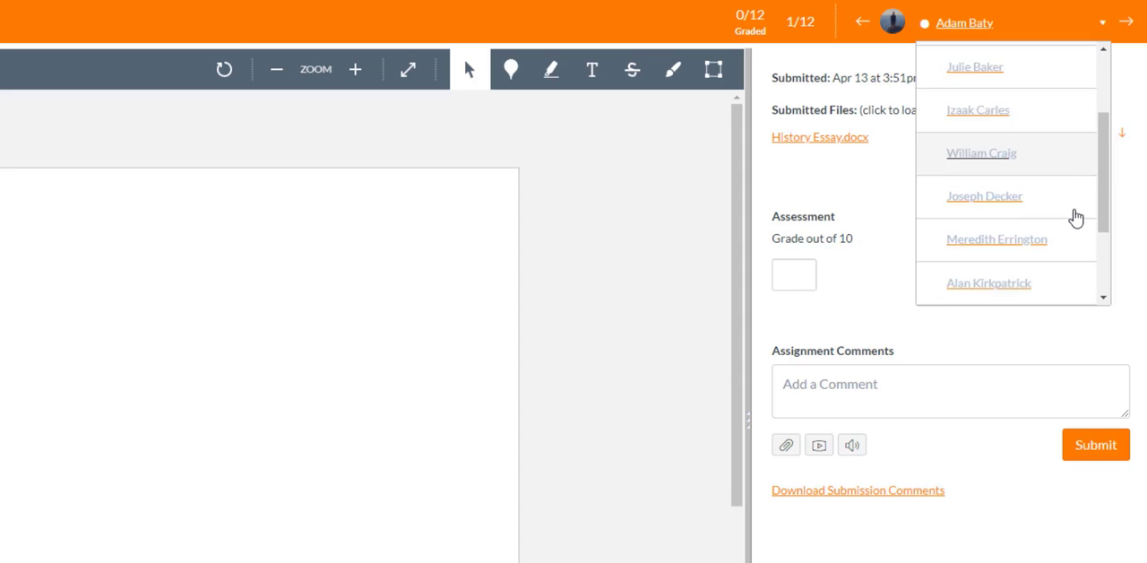
pyautogui.scroll(-1, 1072, 220)
pyautogui.scroll(3, 1066, 211)
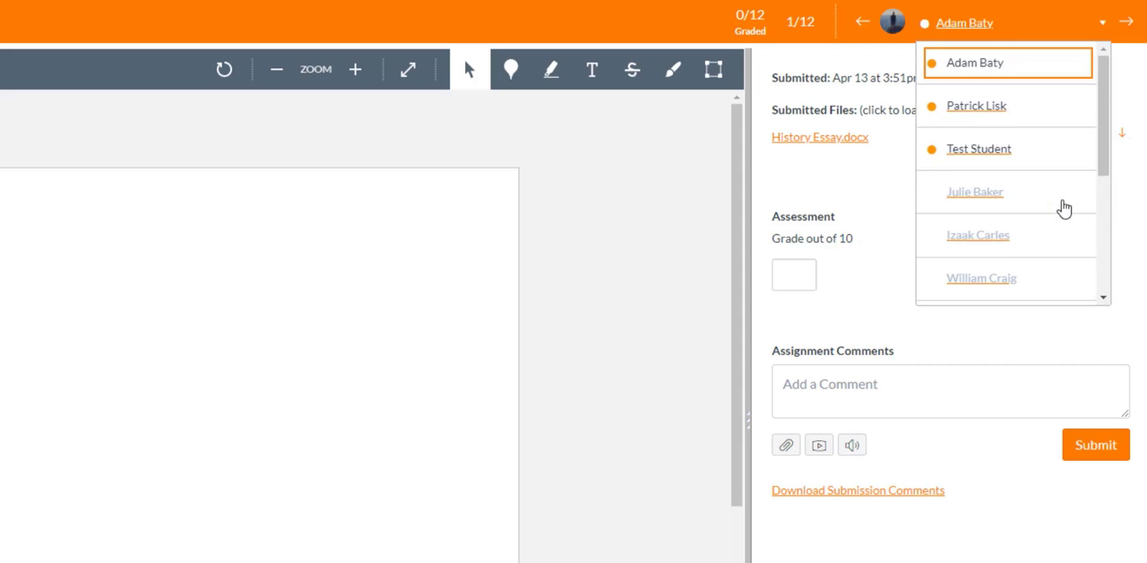
pyautogui.click(867, 180)
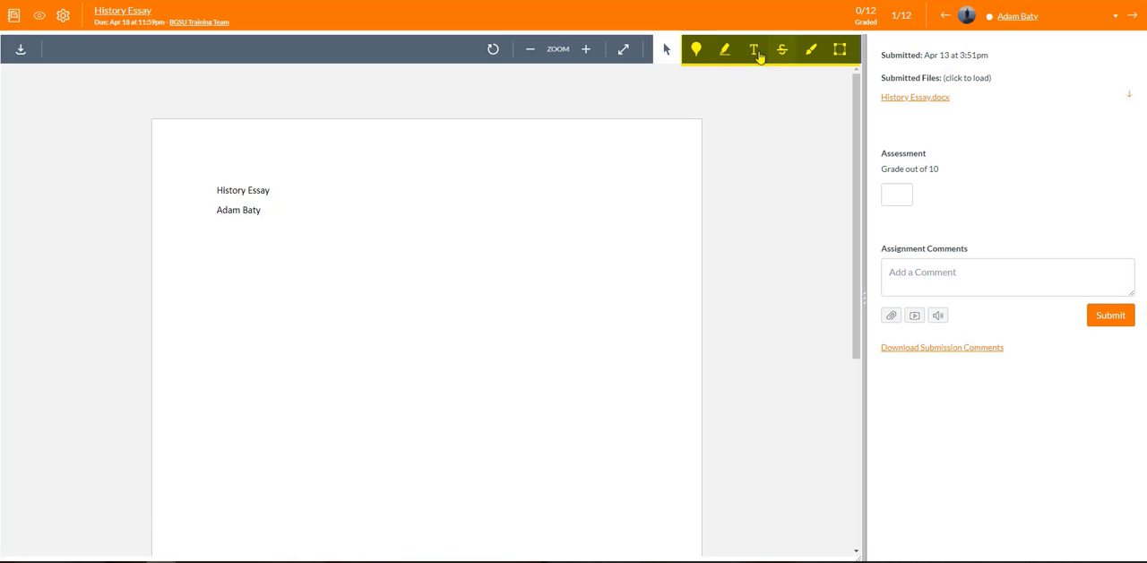
# Add a blue point annotation beside the "History Essay" title with the comment "Good work!".
pyautogui.click(698, 52)
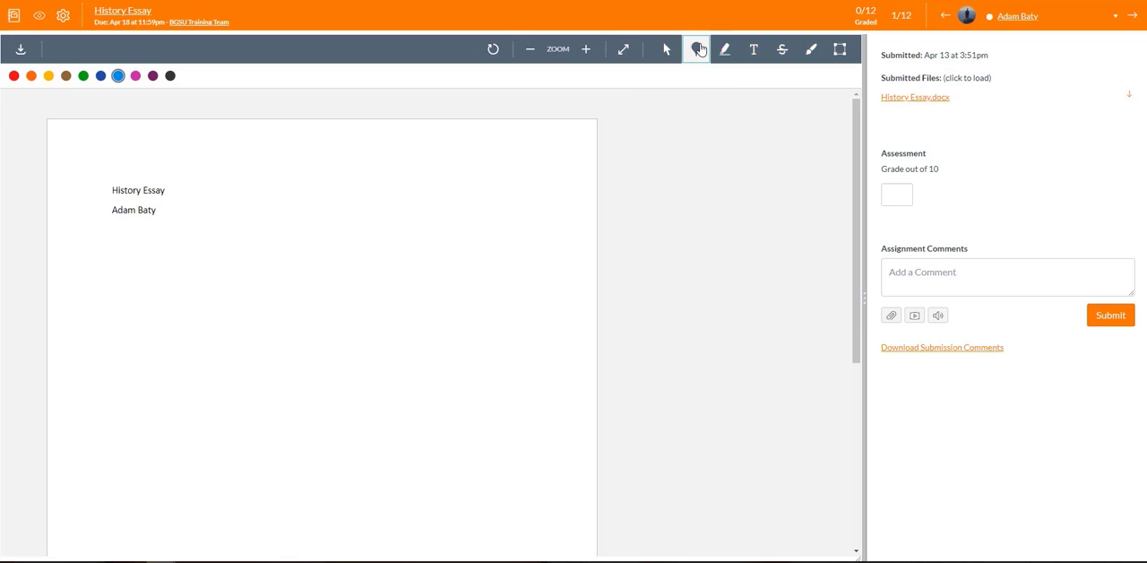
pyautogui.click(167, 185)
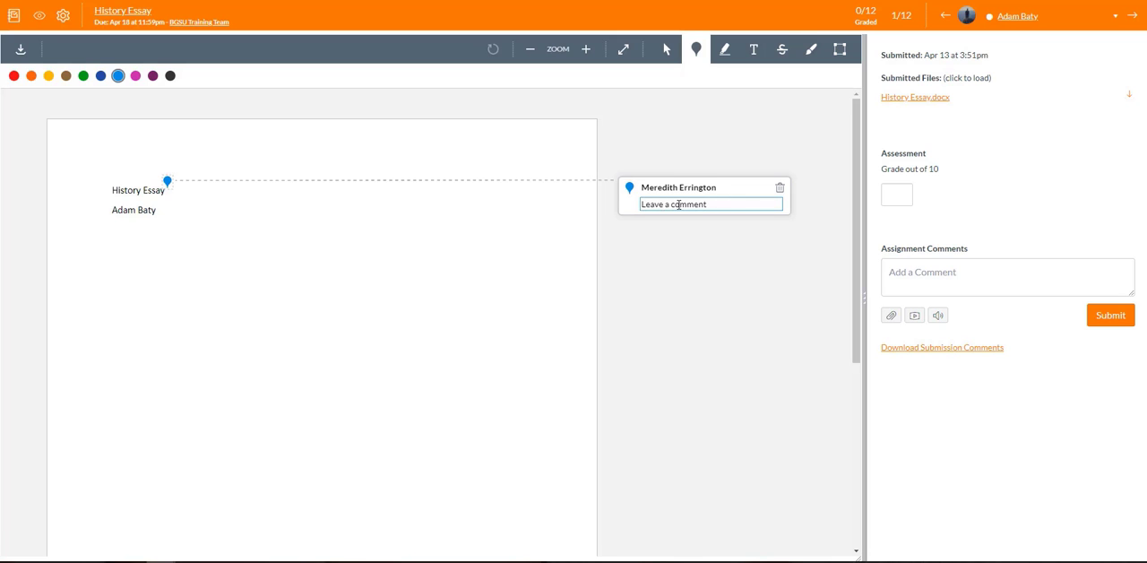
pyautogui.write('Good work!')
pyautogui.press('Return')
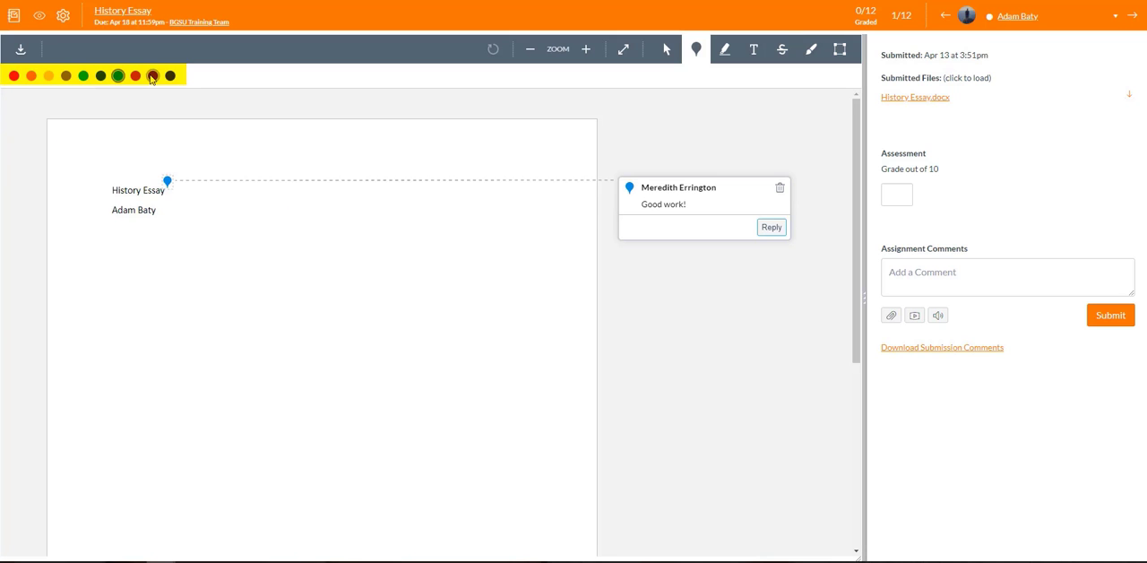
# Highlight the student's name in the essay in light blue and attach the comment "Thanks for entering your name!".
pyautogui.click(726, 56)
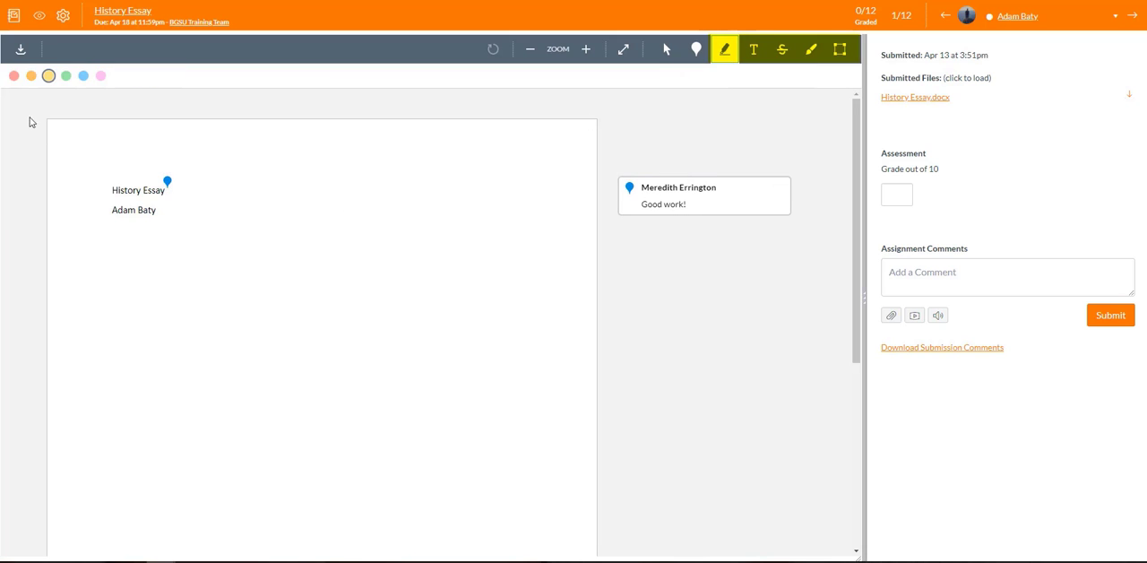
pyautogui.click(83, 77)
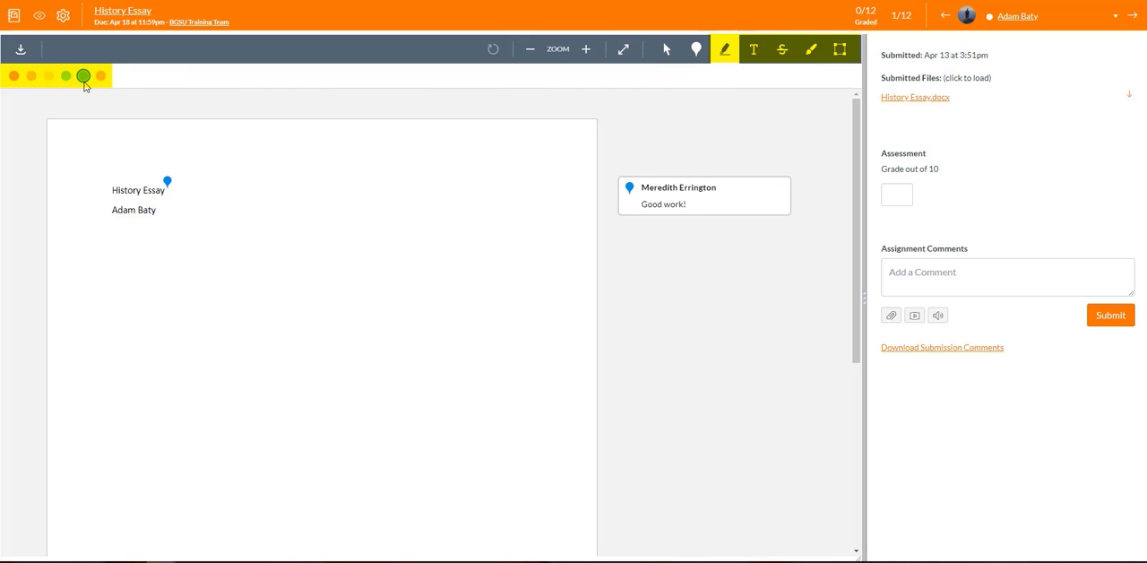
pyautogui.moveTo(110, 213); pyautogui.dragTo(158, 211)
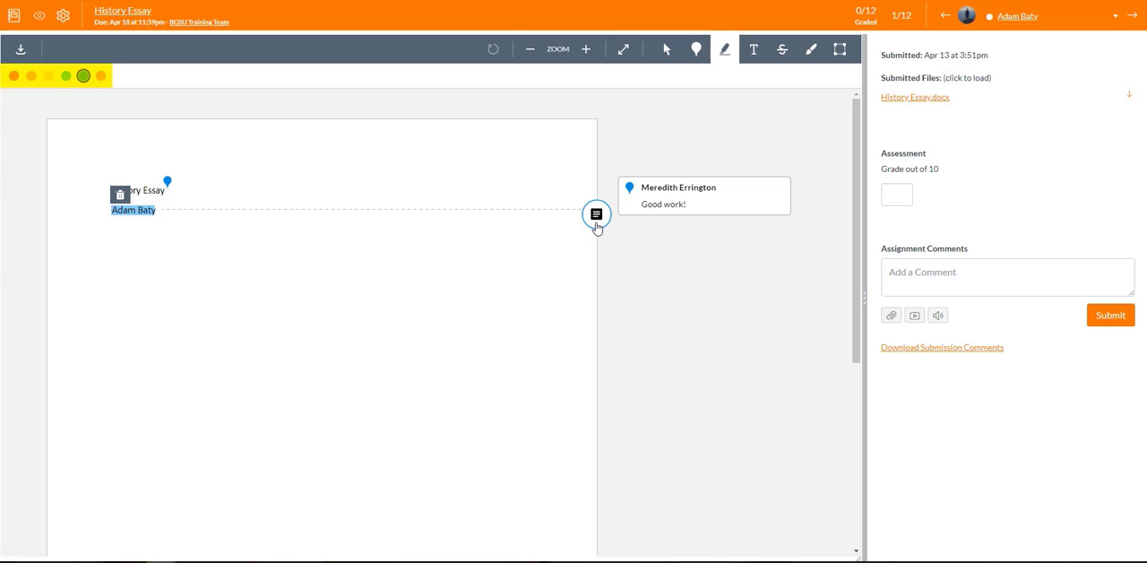
pyautogui.click(597, 223)
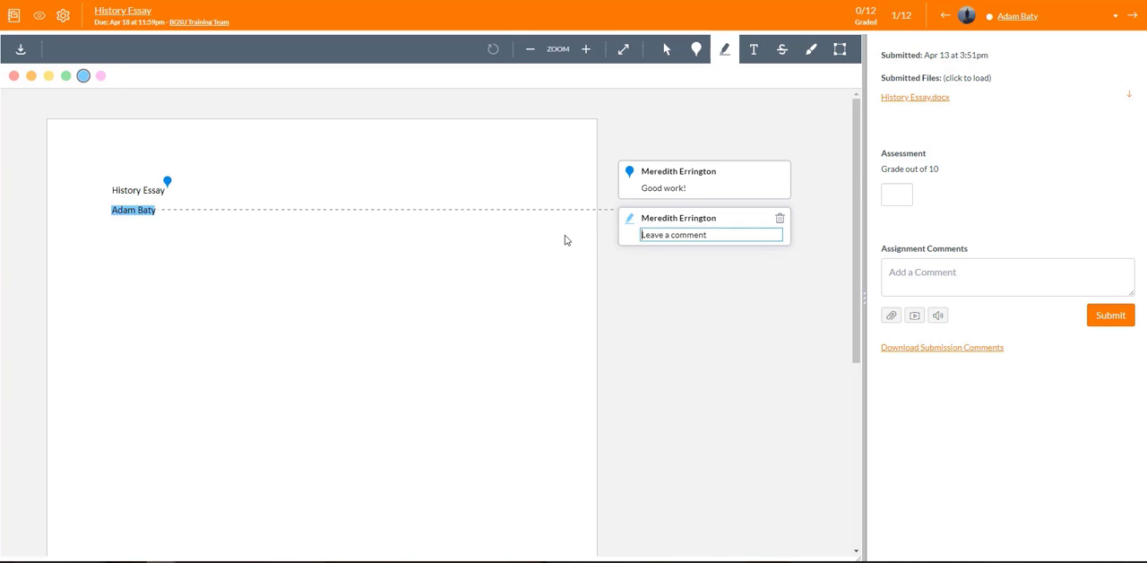
pyautogui.write('Thanks for entering your name!')
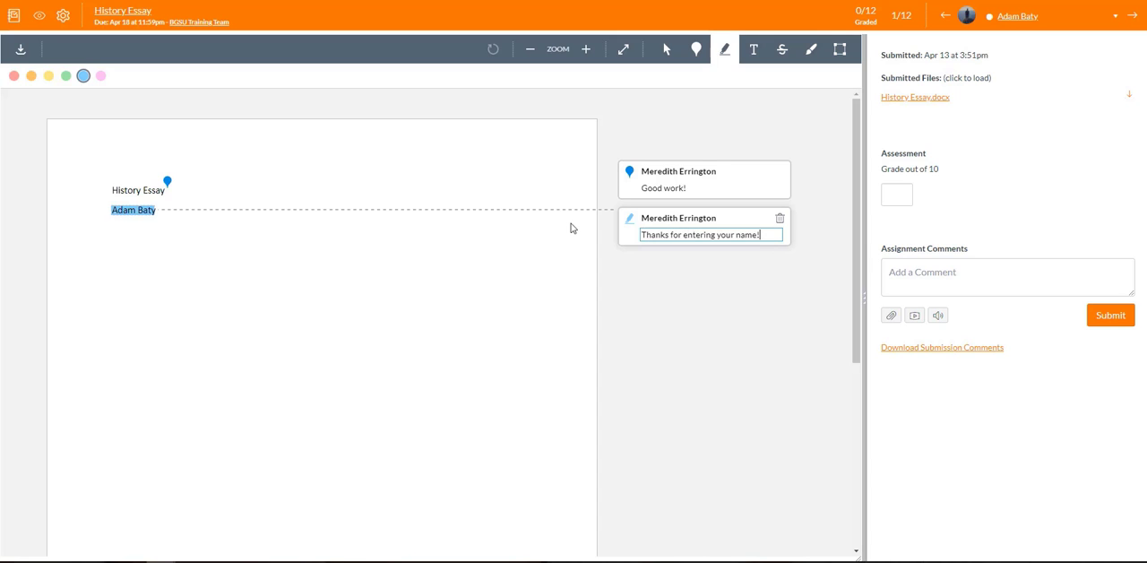
pyautogui.press('Return')
# Add the free text "You did not share your sources" on the page below the student's name.
pyautogui.click(755, 51)
pyautogui.click(351, 158)
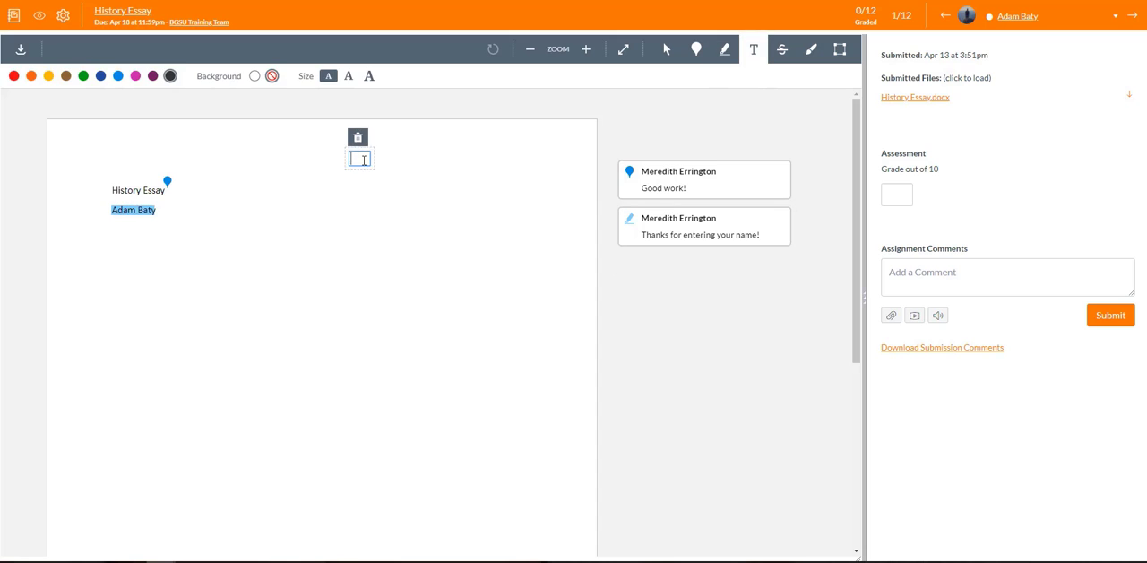
pyautogui.click(229, 185)
pyautogui.click(258, 239)
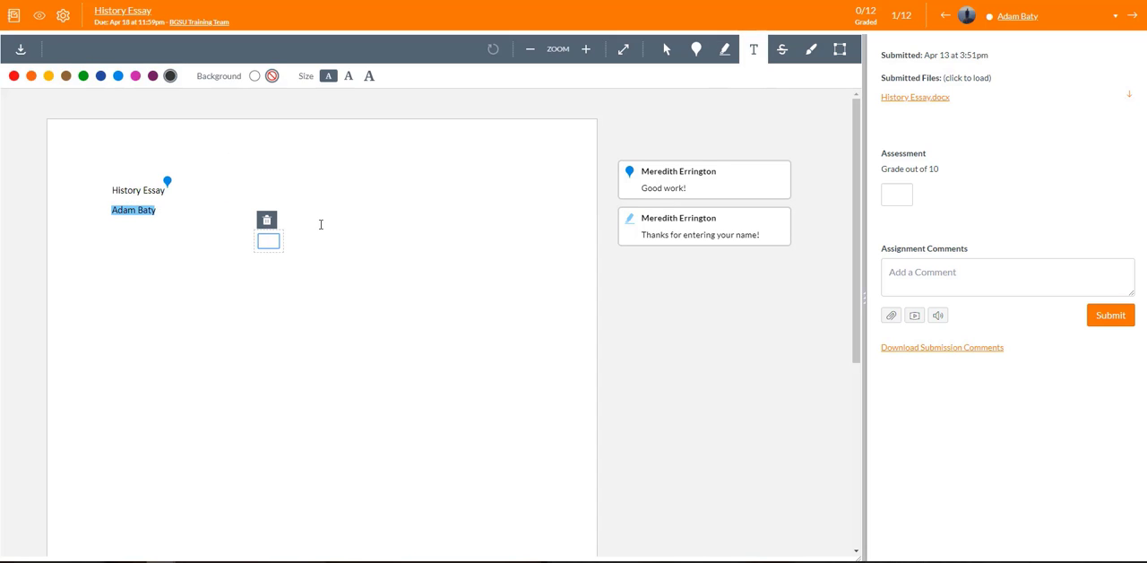
pyautogui.write('You did not share your sources')
pyautogui.click(418, 234)
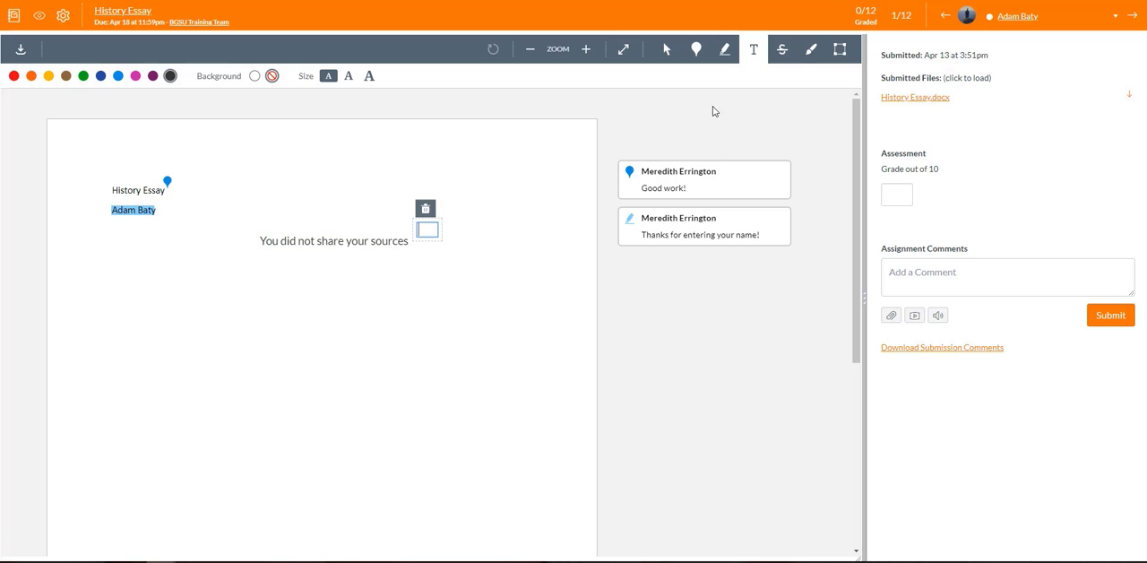
# Strike through the first part of "History" in red and draw an area box around the title and name lines.
pyautogui.click(783, 52)
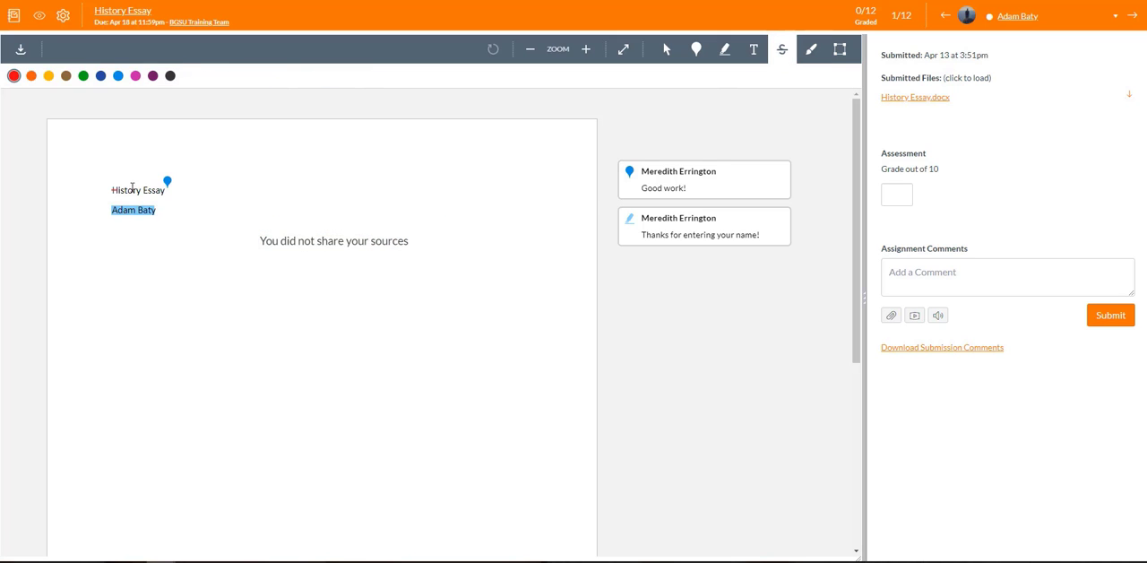
pyautogui.moveTo(111, 190); pyautogui.dragTo(140, 190)
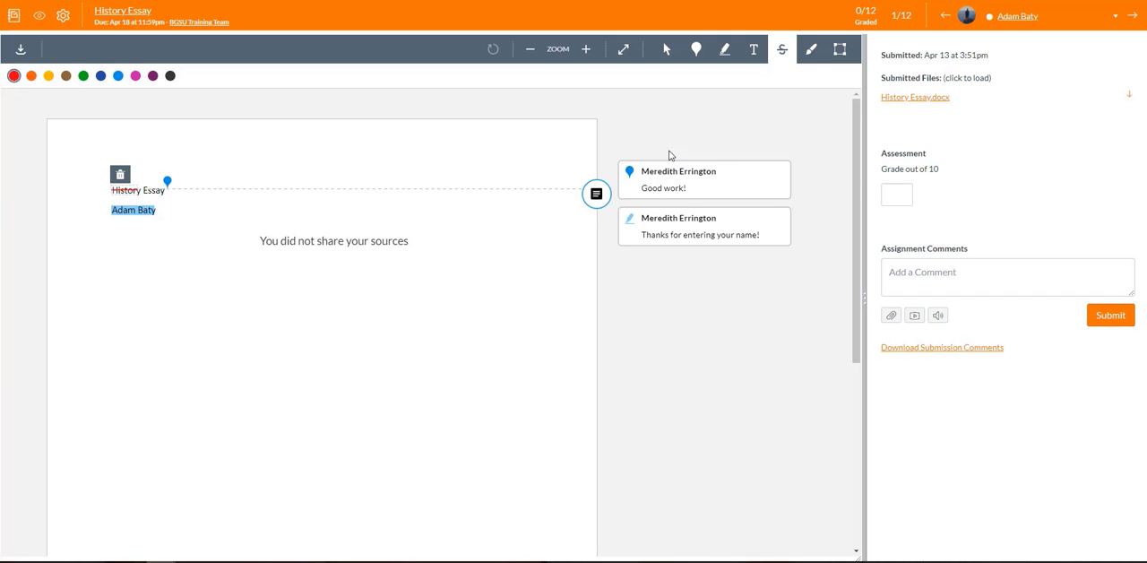
pyautogui.click(811, 50)
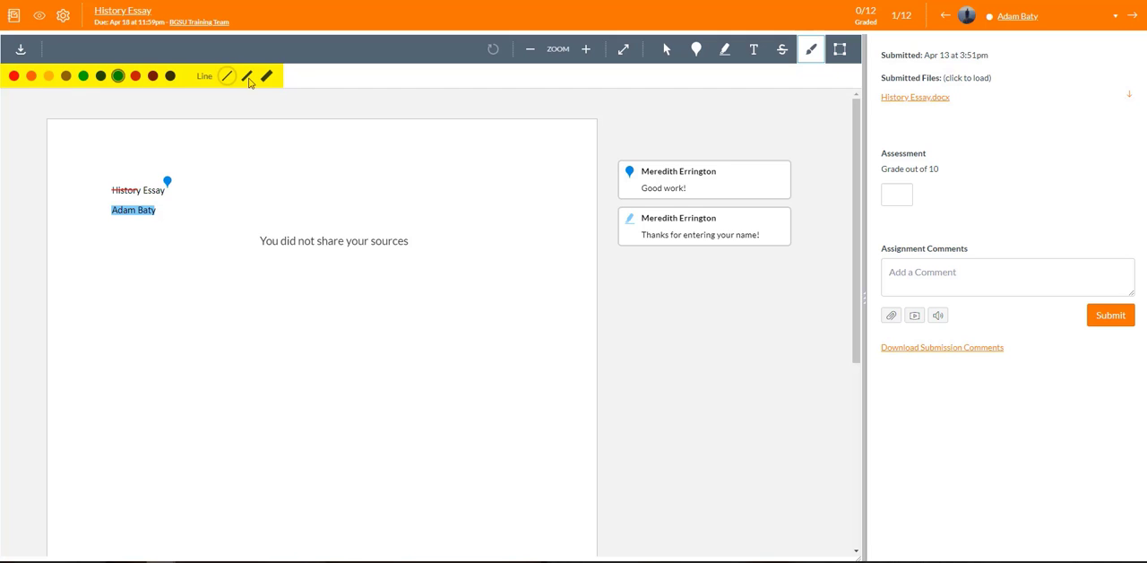
pyautogui.click(838, 50)
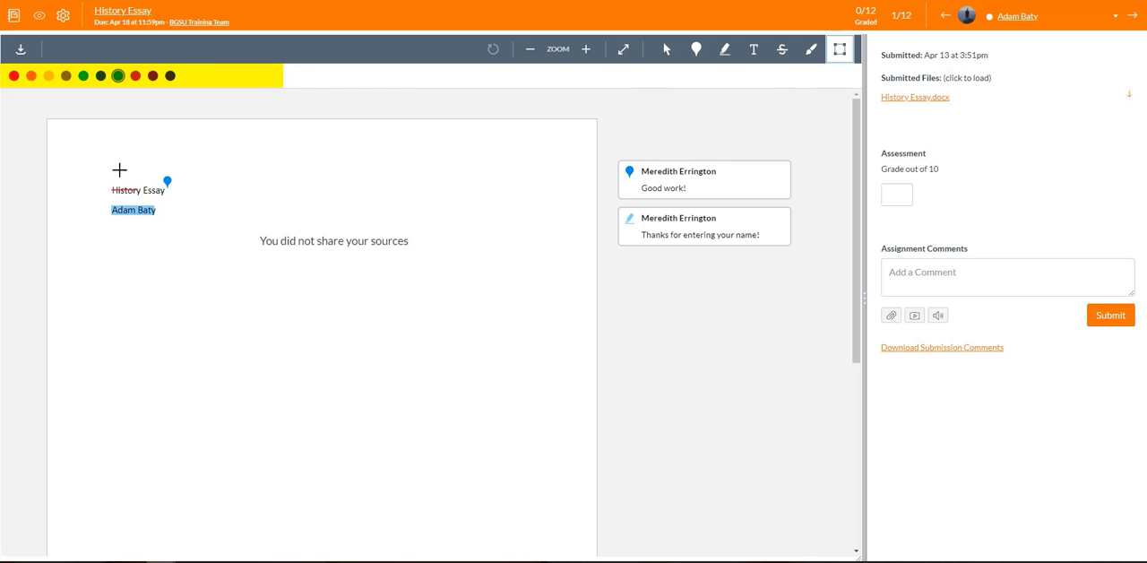
pyautogui.moveTo(98, 171); pyautogui.dragTo(192, 230)
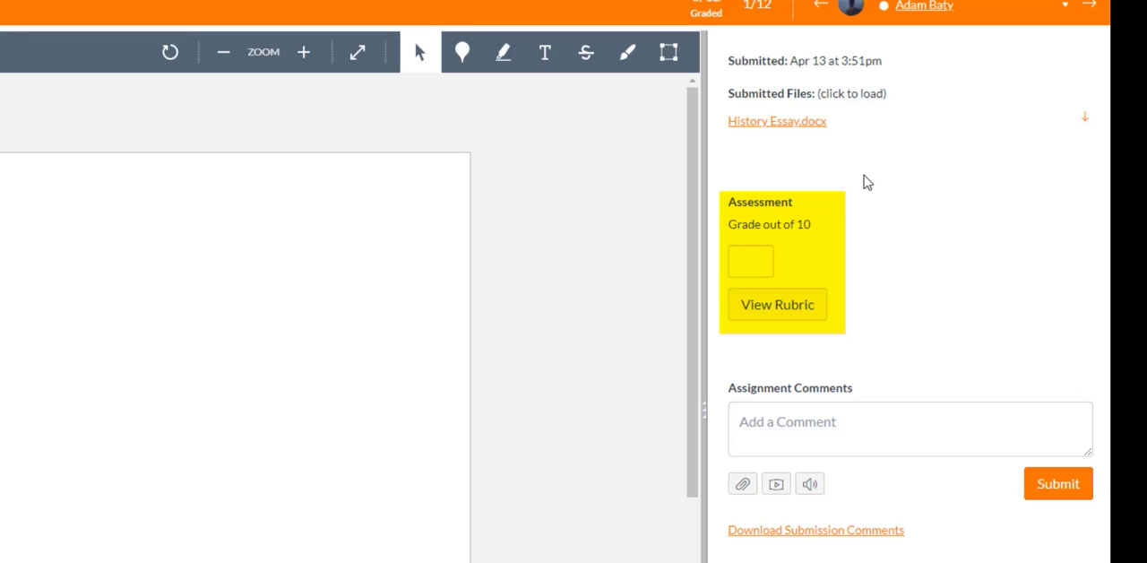
# Open the Essay Rubric for grading and widen the grading pane until all rating and points columns fit.
pyautogui.click(751, 258)
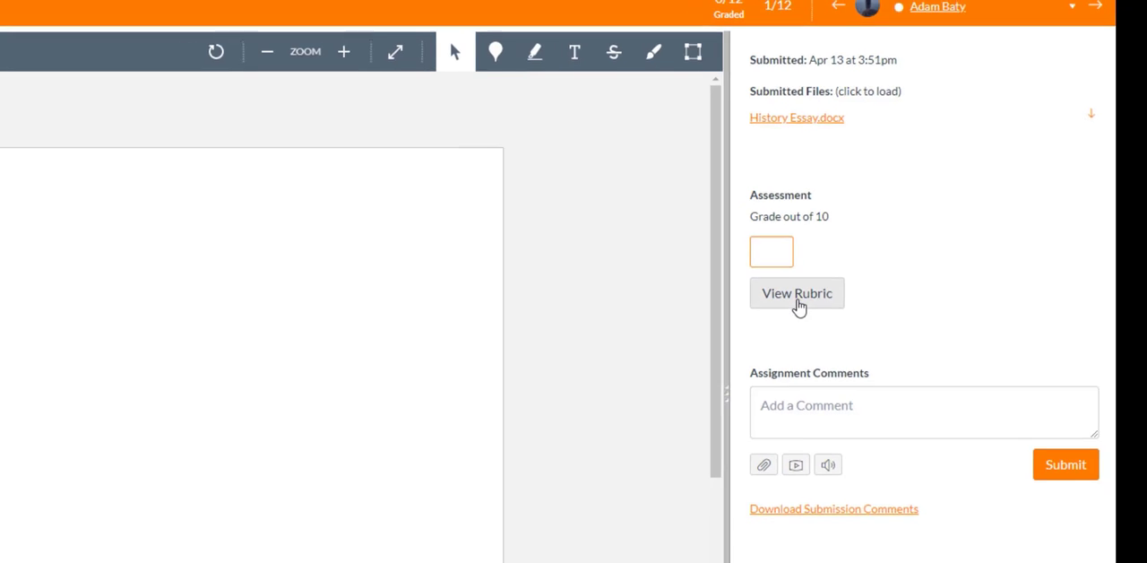
pyautogui.click(778, 312)
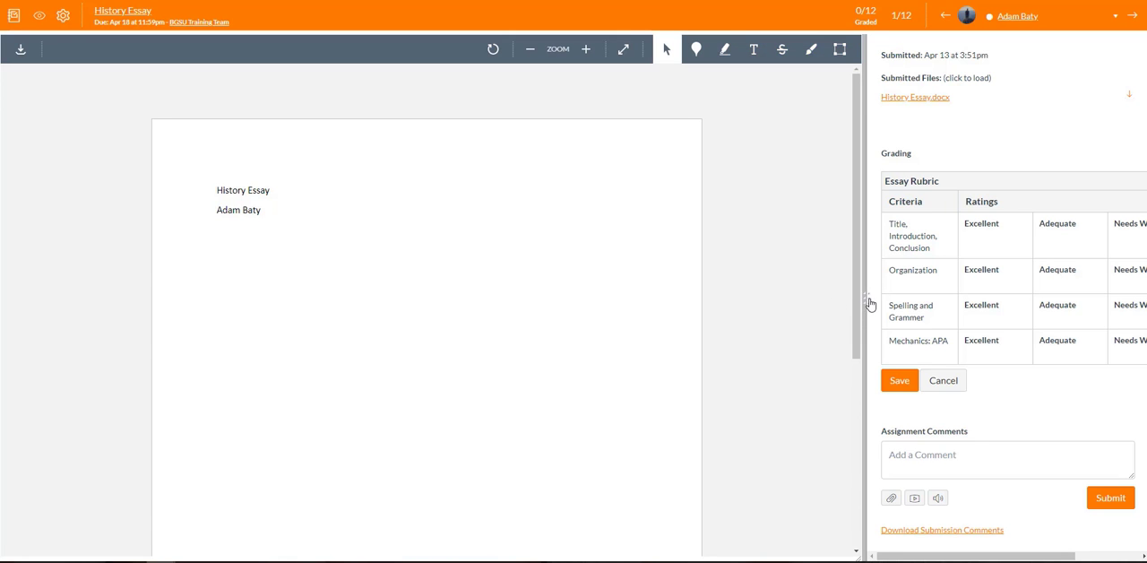
pyautogui.moveTo(869, 302); pyautogui.dragTo(721, 314)
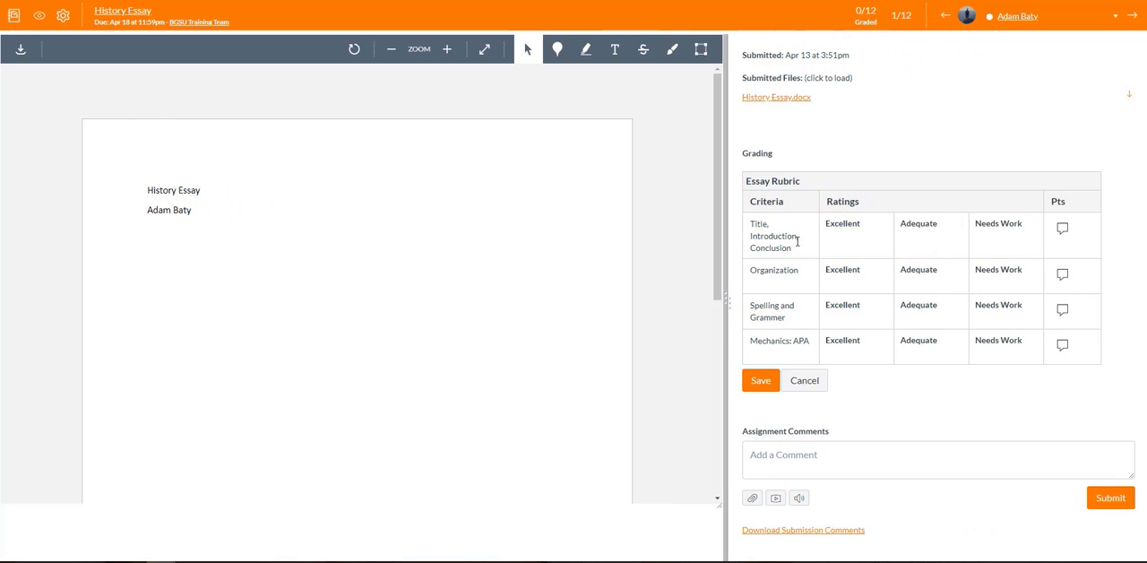
# Rate the Title and Mechanics: APA criteria as Needs Work, Organization and Spelling as Adequate, and open the Title criterion's comment field.
pyautogui.click(985, 240)
pyautogui.click(926, 283)
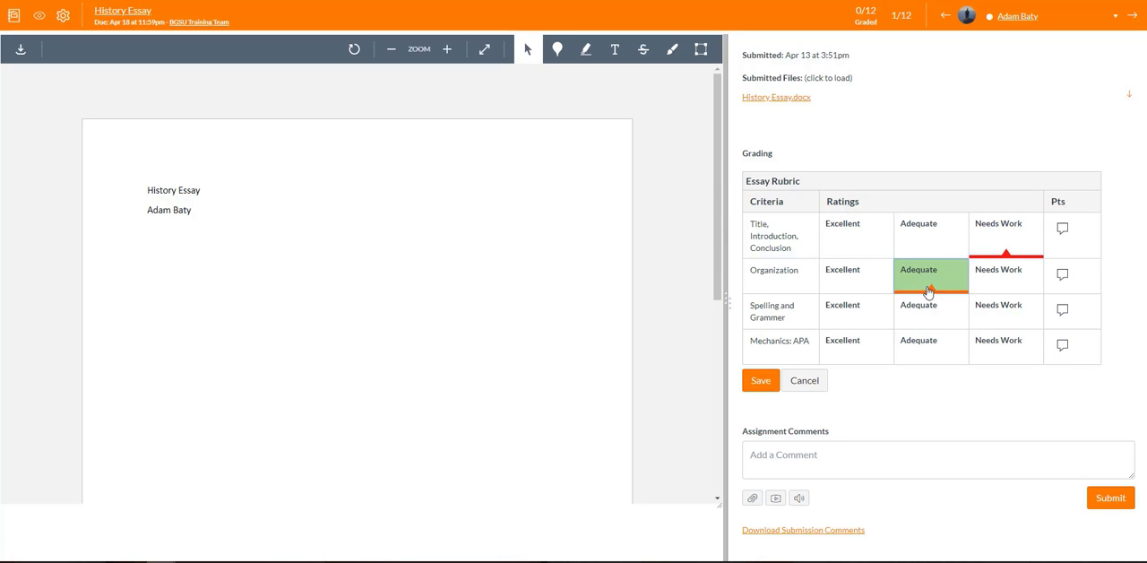
pyautogui.click(928, 314)
pyautogui.click(1063, 231)
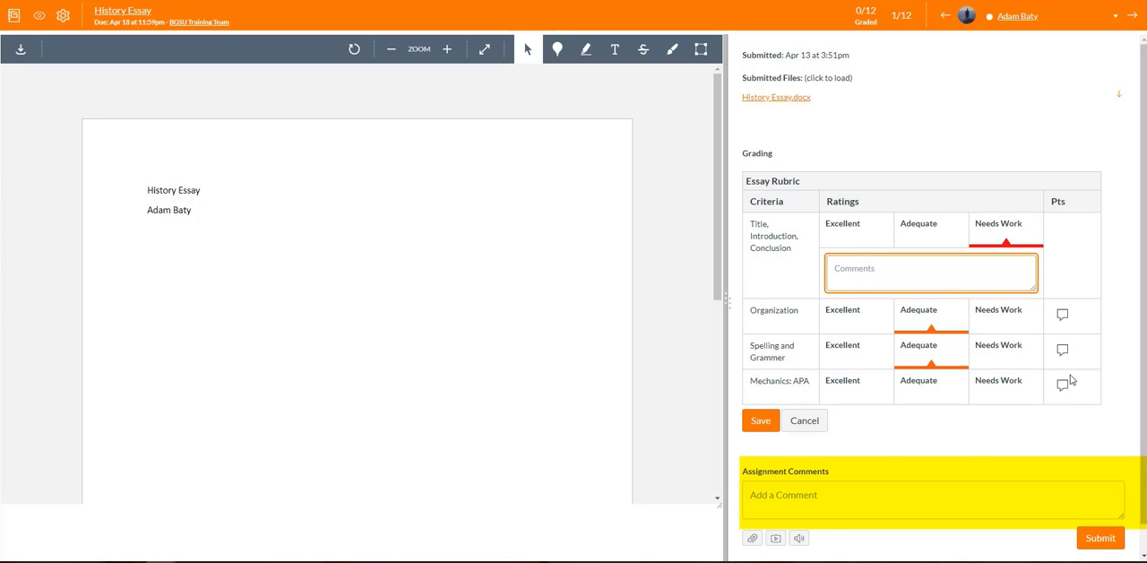
pyautogui.click(1002, 394)
# Submit the assignment comment "Great job", and open and dismiss the Speech to Text recorder for comments.
pyautogui.scroll(-1, 986, 435)
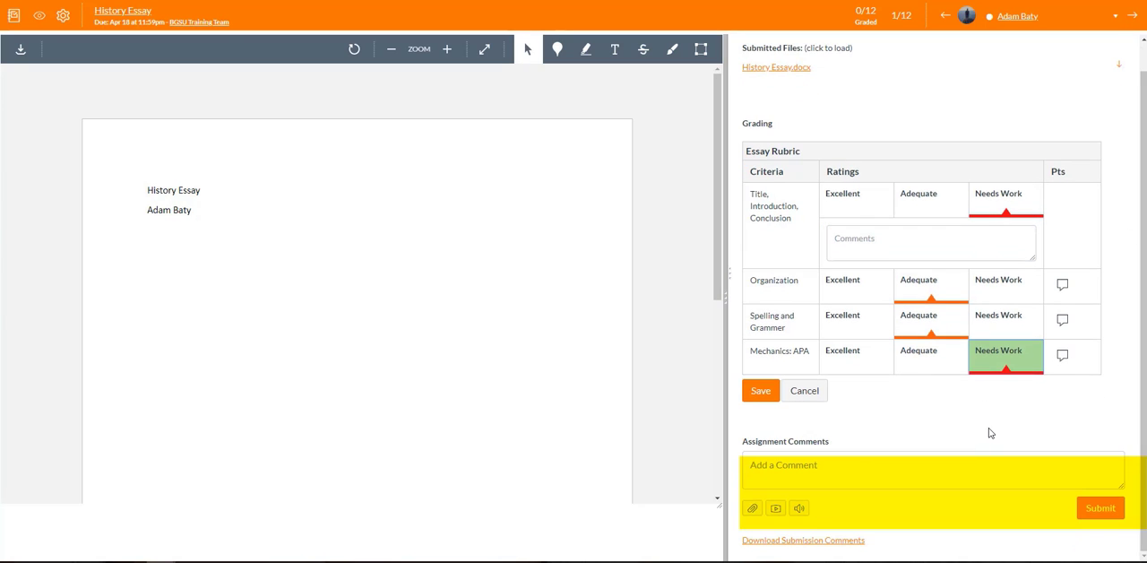
pyautogui.click(746, 483)
pyautogui.write('Great job')
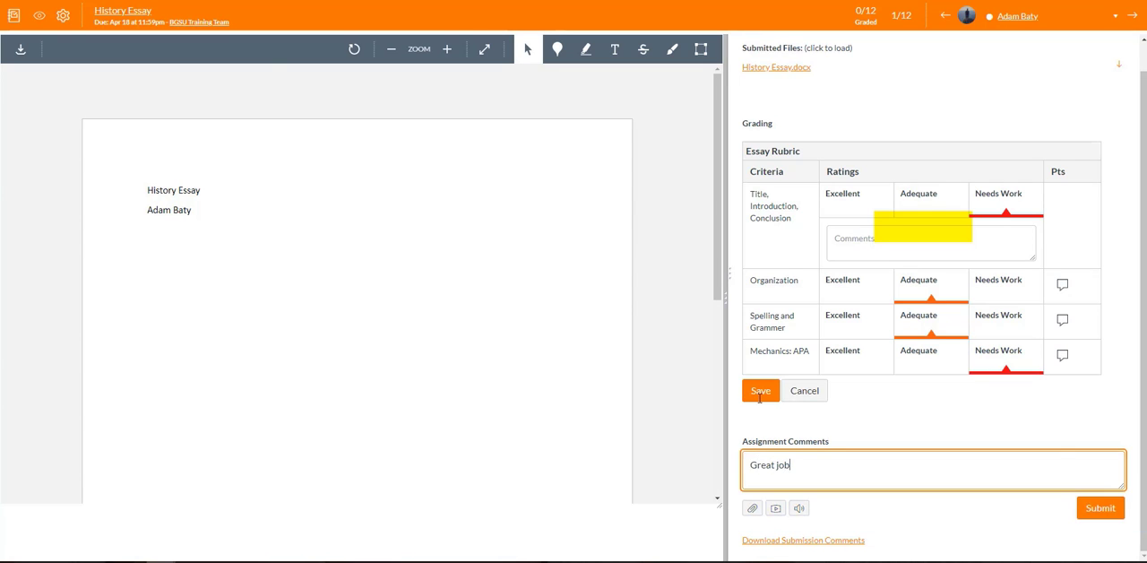
pyautogui.click(1100, 508)
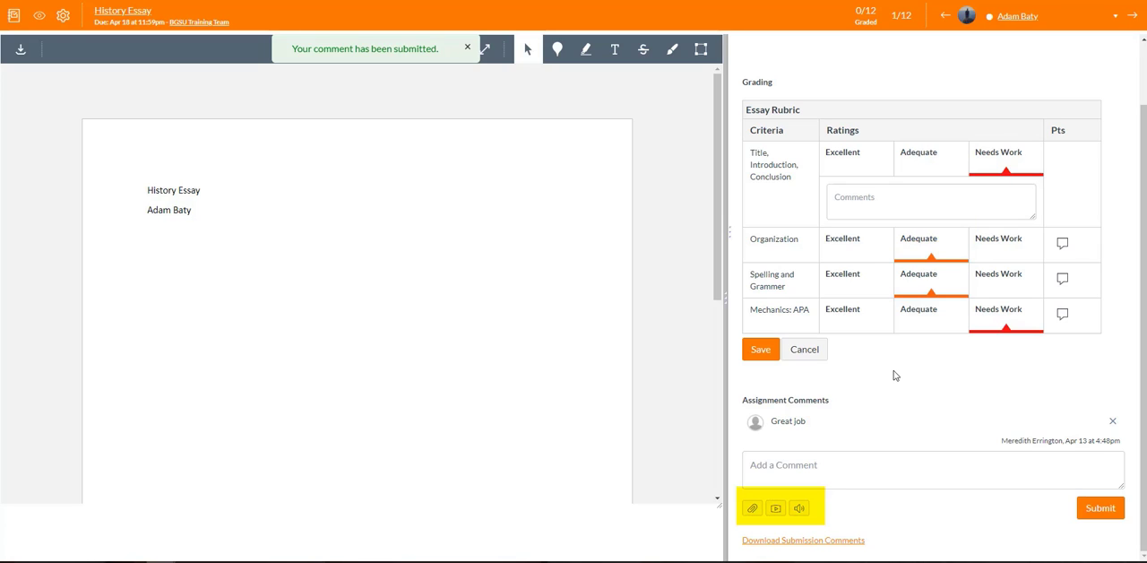
pyautogui.click(799, 509)
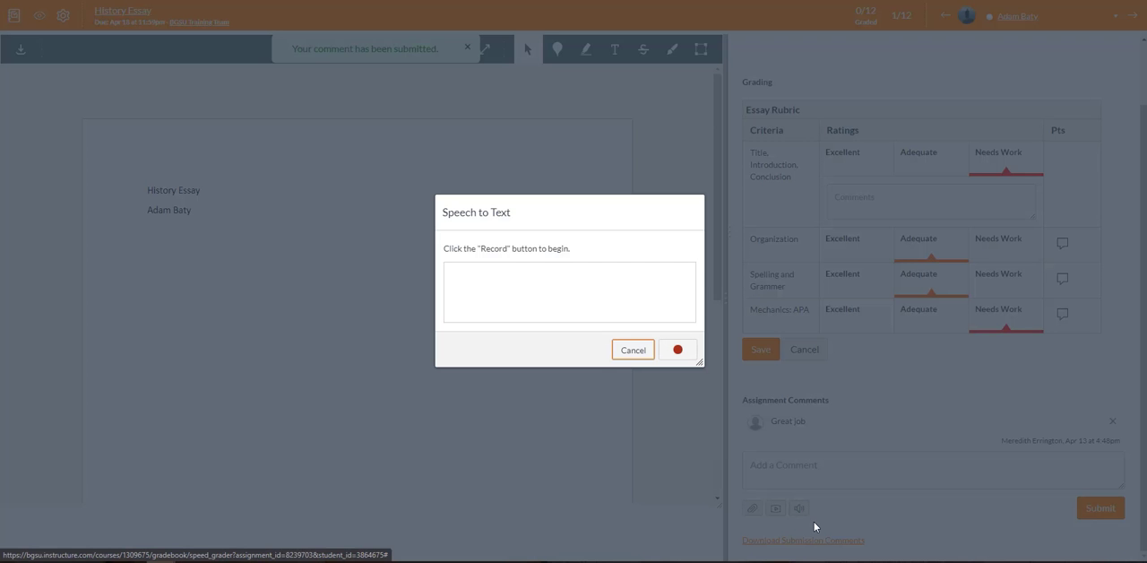
pyautogui.click(633, 351)
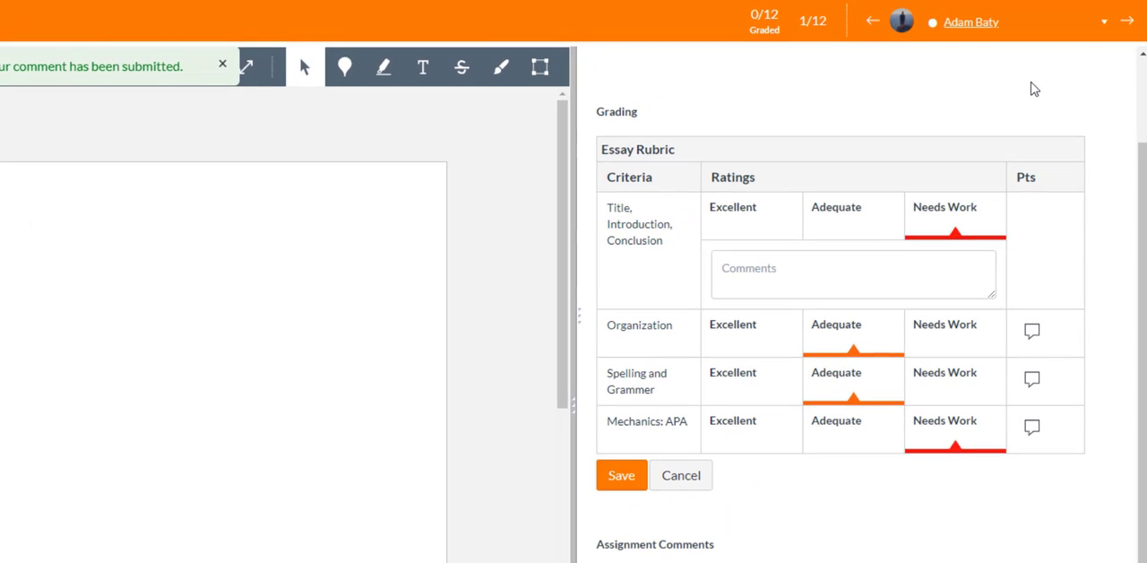
# View the list of students and advance to the next student's submission.
pyautogui.click(1102, 24)
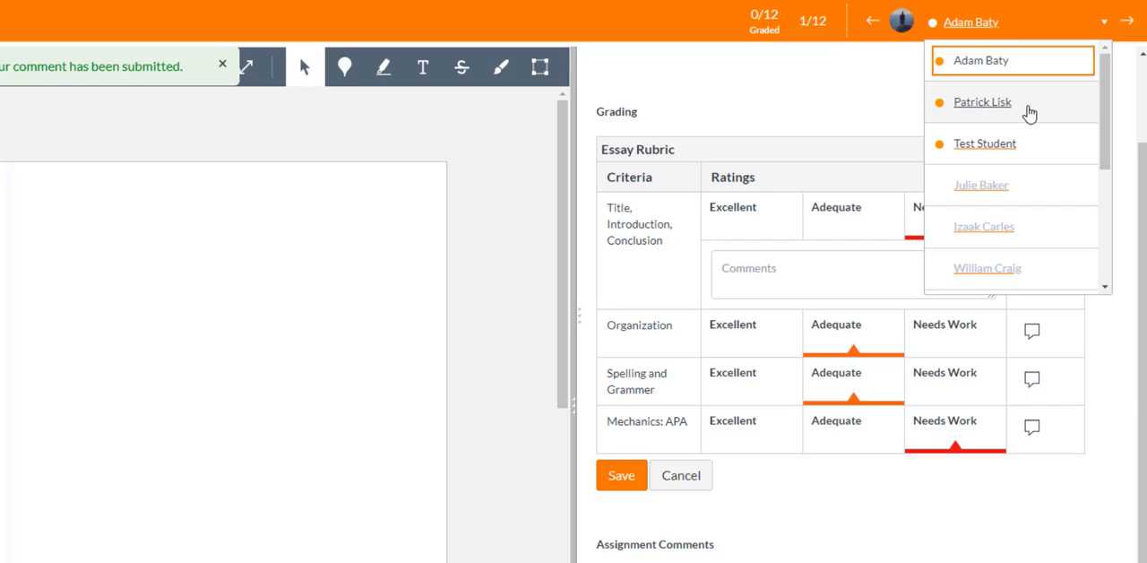
pyautogui.click(1118, 60)
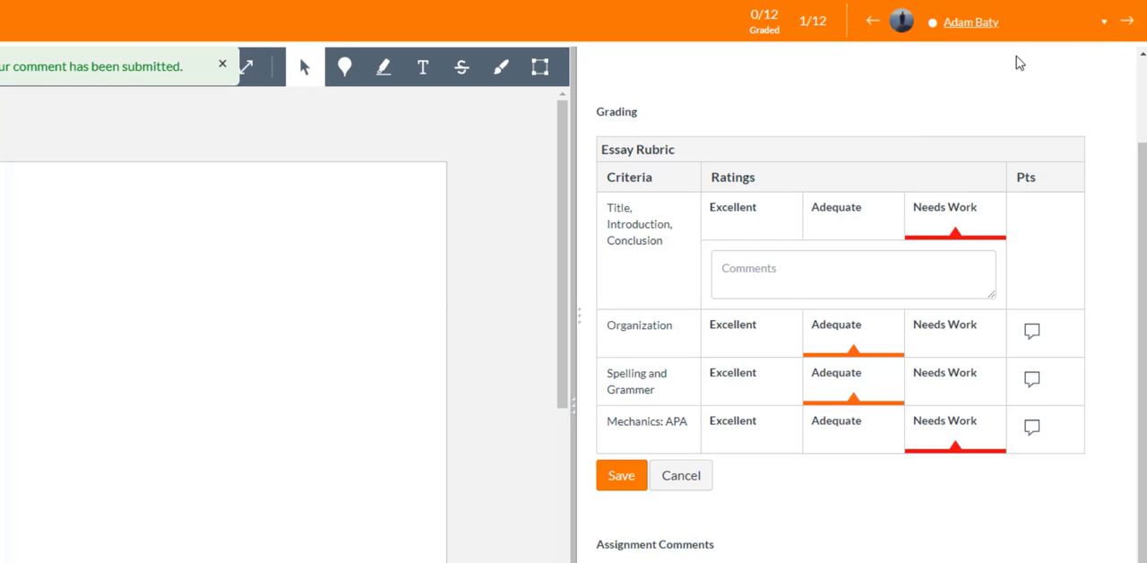
pyautogui.click(1129, 29)
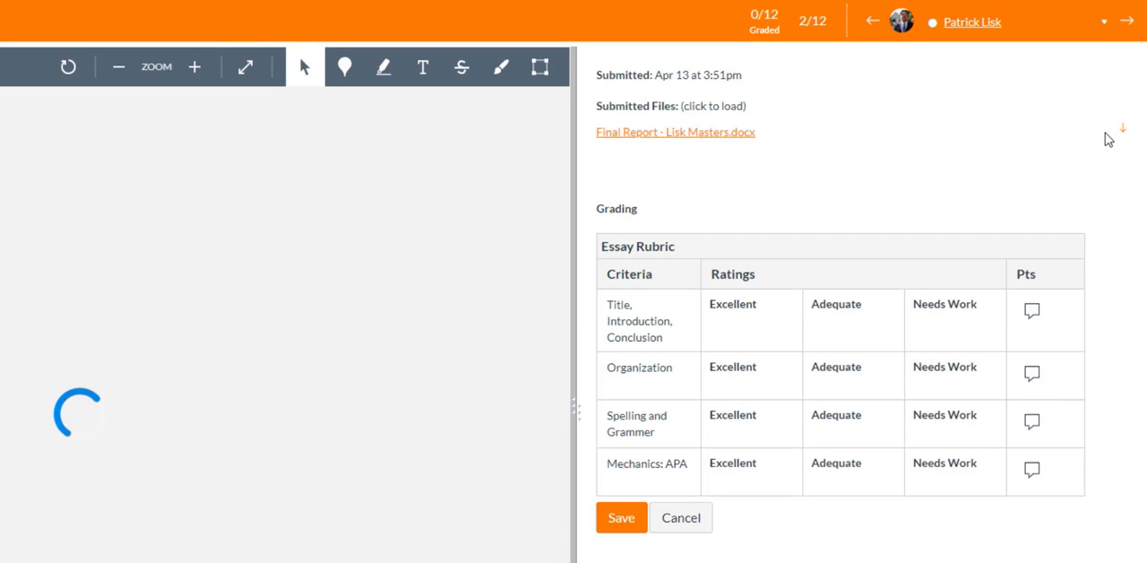